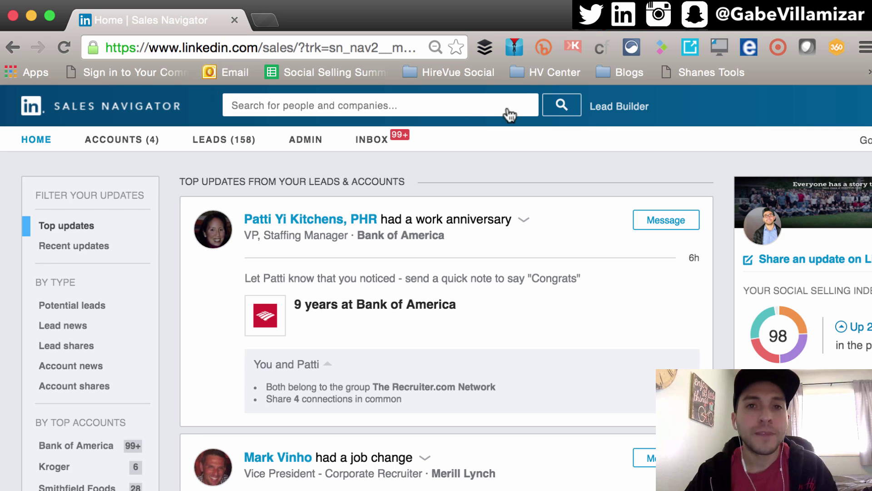
- Start a Lead Builder search with keywords "VP" OR "Vice President" OR "CEO" OR "Founder"
left_click(621, 114)
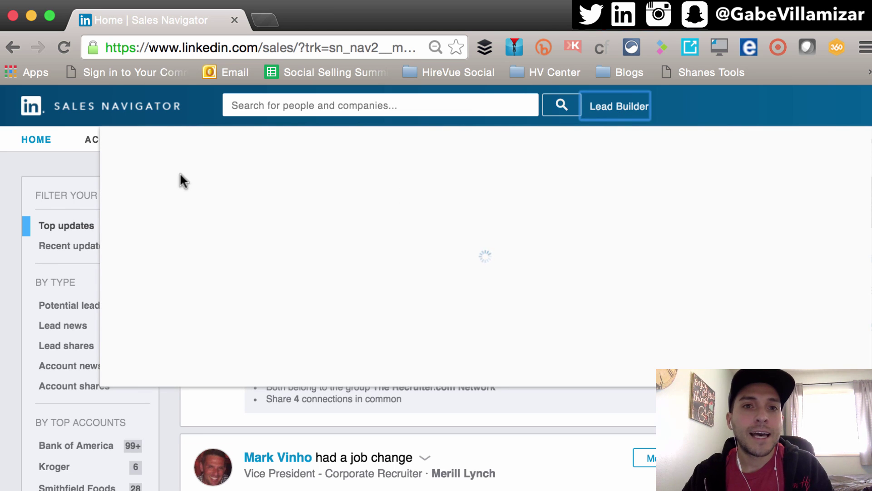
left_click(197, 225)
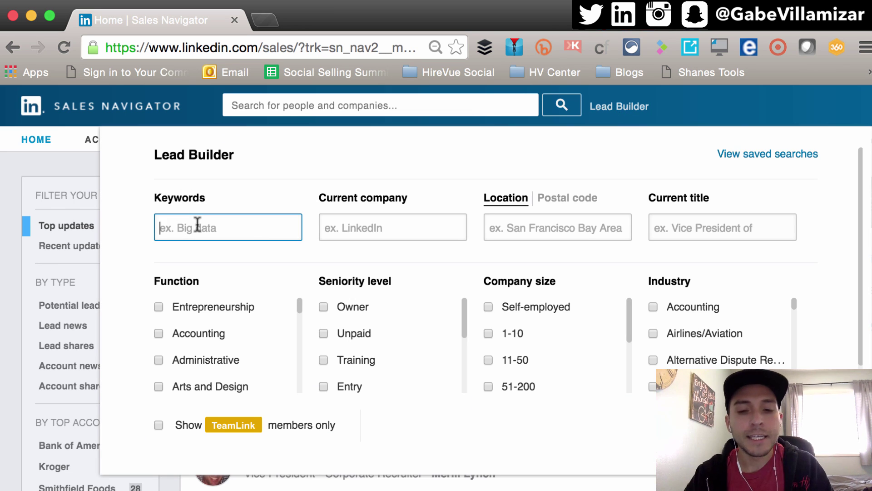
type("\"VP")
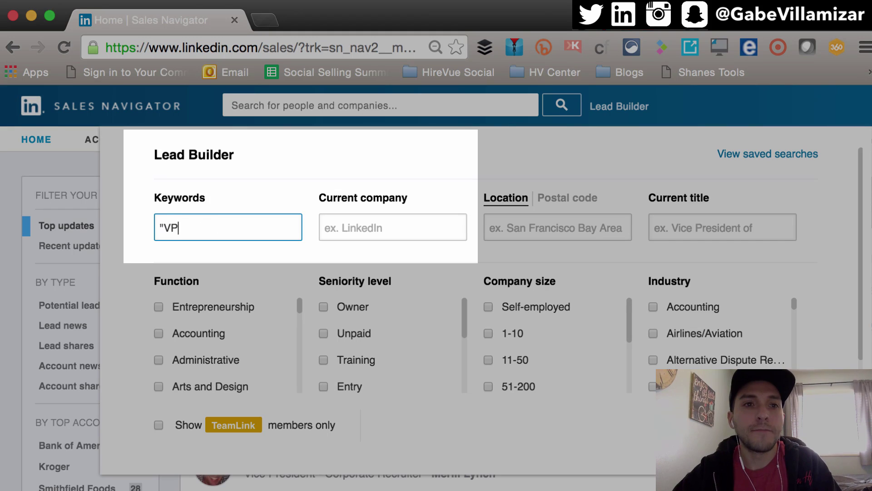
type("\" O")
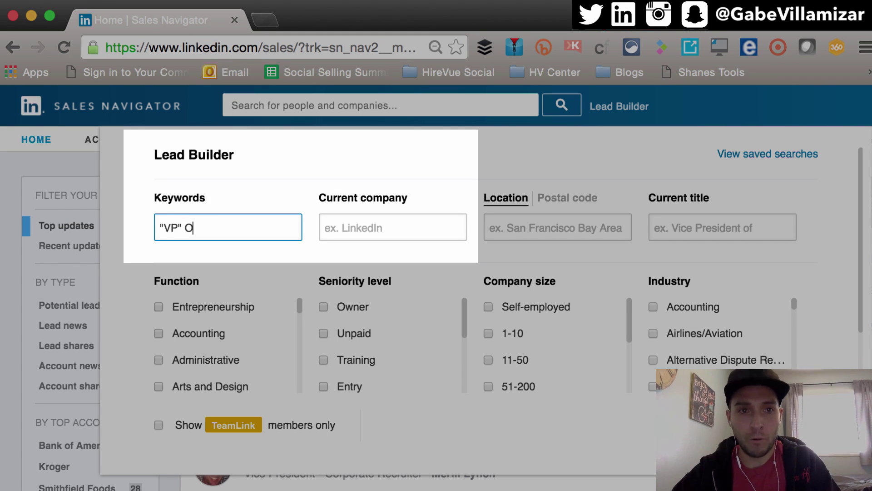
type("R \"Vice Pre")
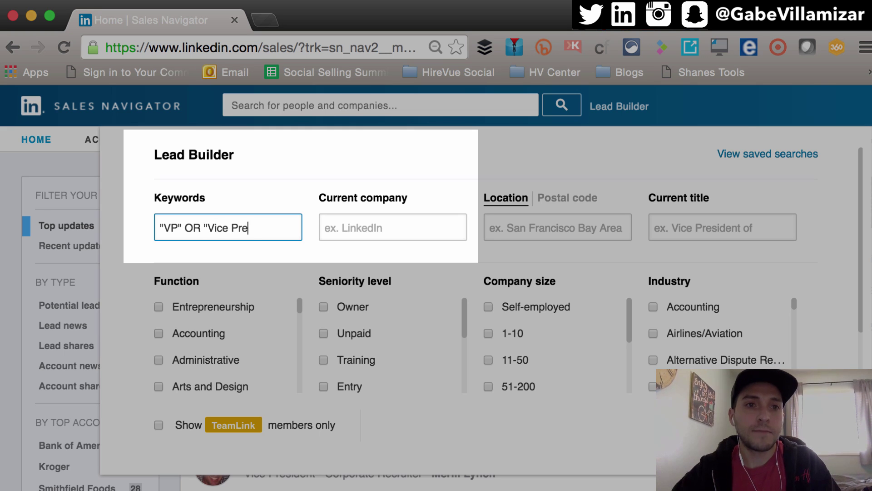
type("sident\" OR \"CEO")
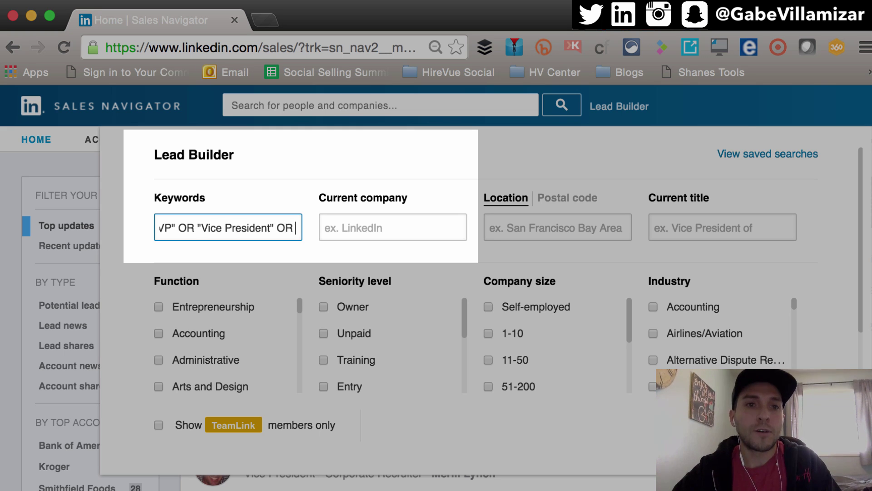
type("\" OR \"CEO\" OR")
type("Founder\"")
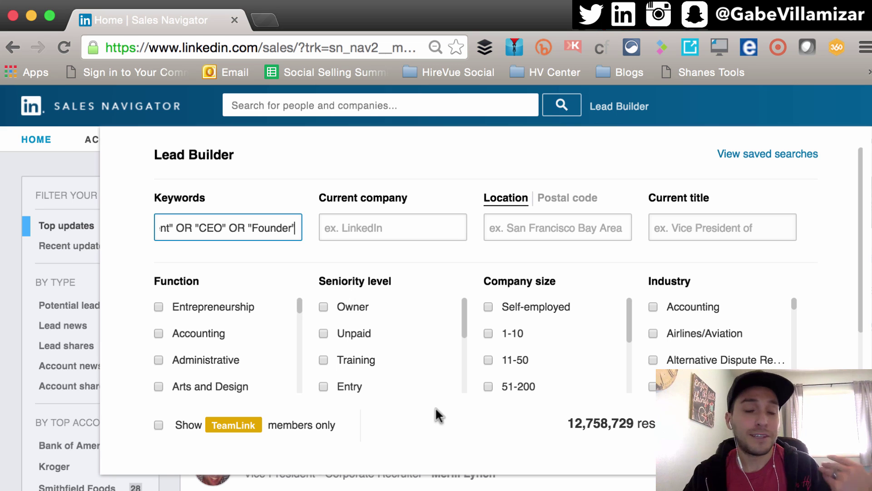
left_click(366, 229)
- Add Domo, Inc., Qualtrics and InsideSales.com as current company filters
type("domo")
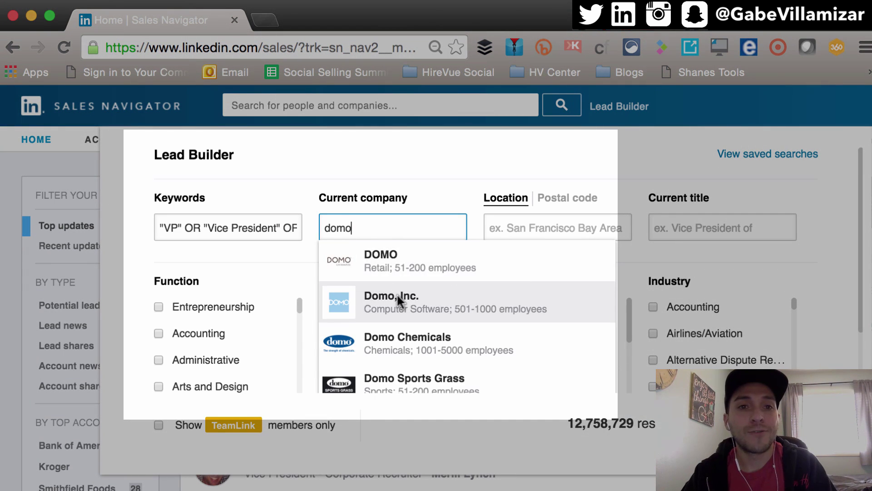
left_click(399, 296)
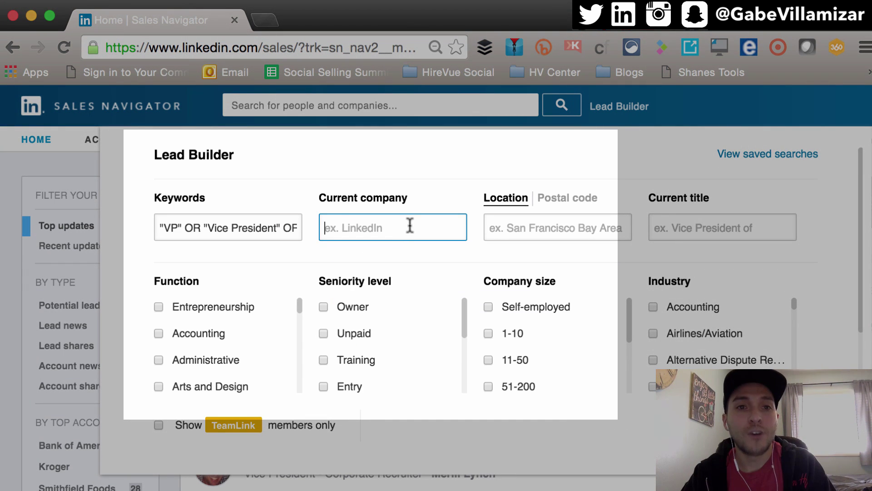
type("qualtrics")
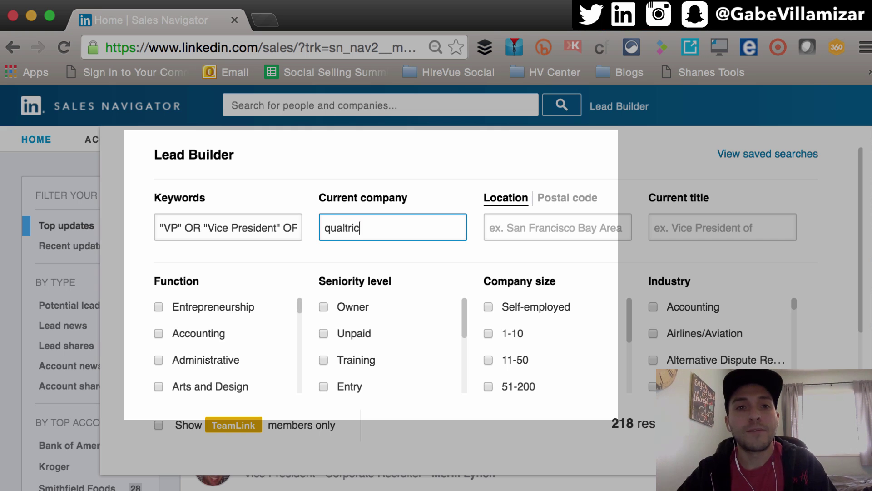
left_click(390, 250)
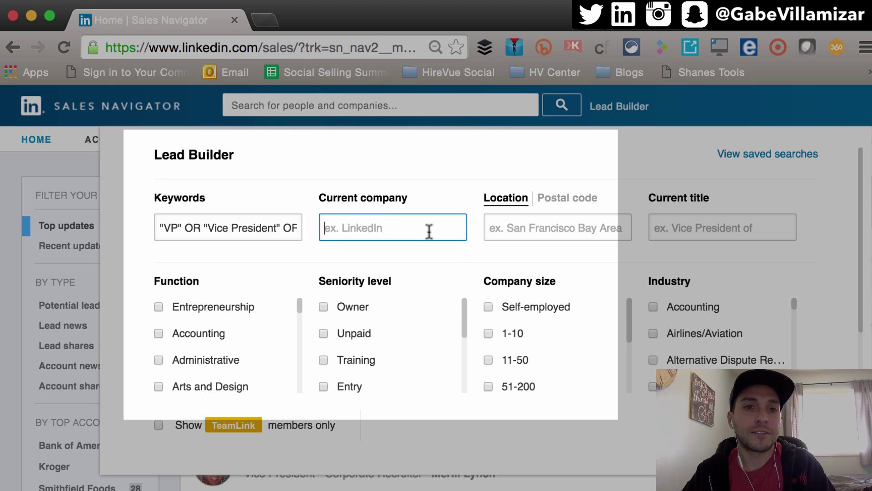
type("insidesale")
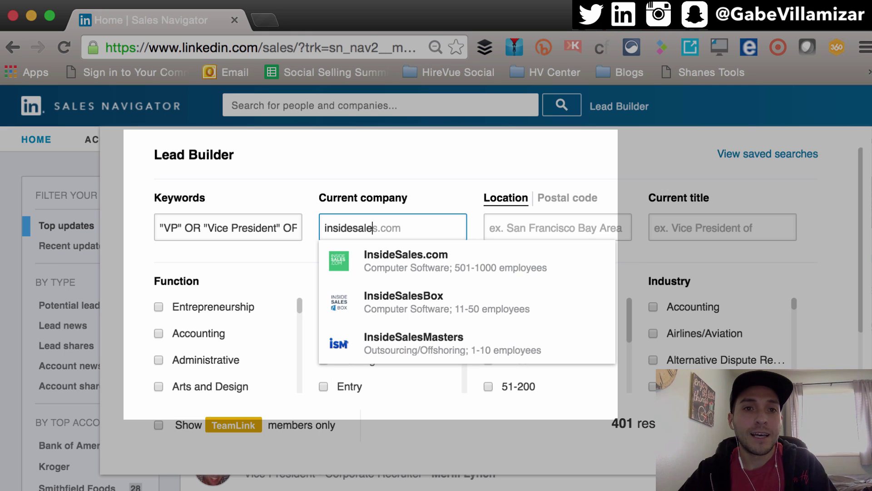
left_click(476, 277)
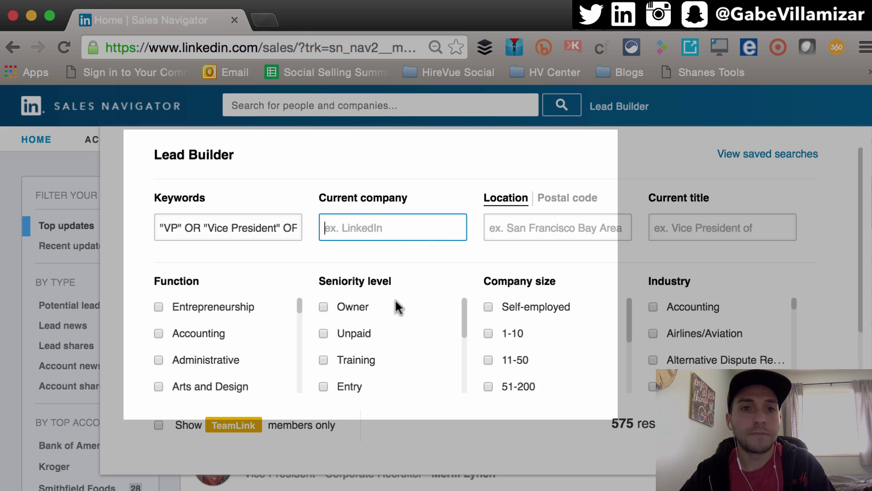
- Run the lead search, returning 575 matching leads
scroll(476, 315, "down", 3)
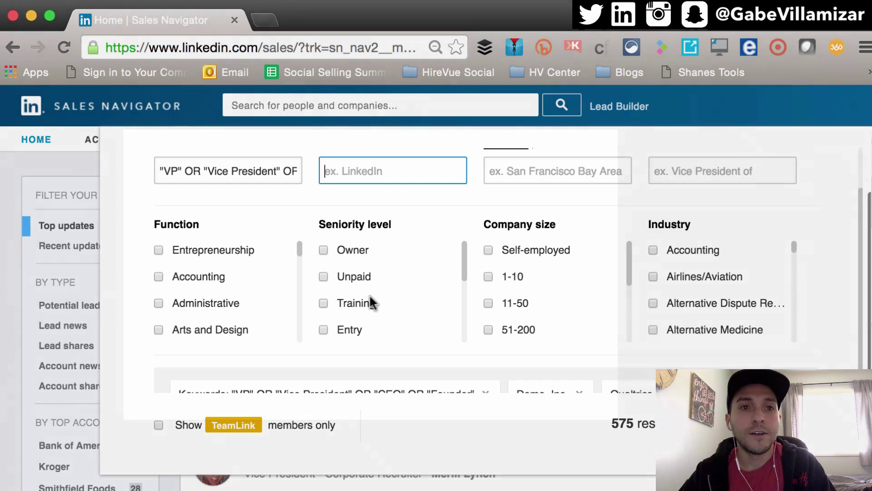
scroll(368, 296, "down", 3)
scroll(418, 342, "down", 1)
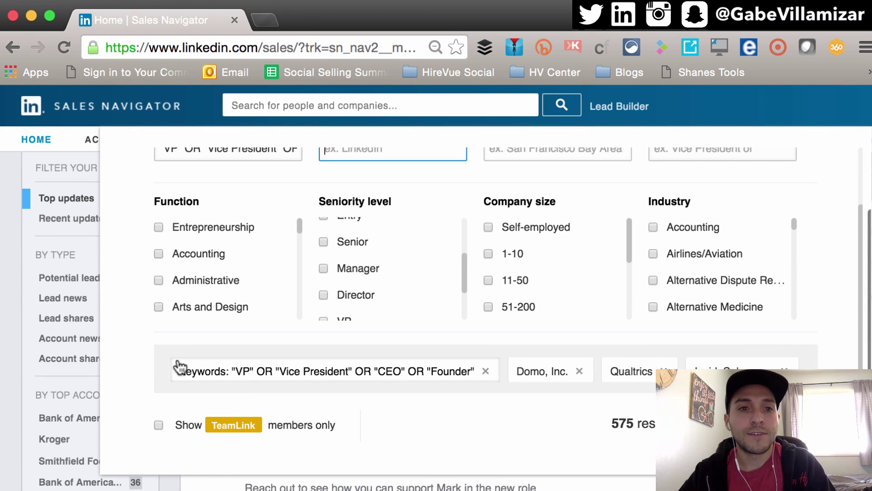
mouse_move(597, 405)
left_mouse_down()
mouse_move(650, 403)
mouse_move(651, 445)
mouse_move(601, 447)
mouse_move(597, 405)
left_mouse_up()
left_click(632, 422)
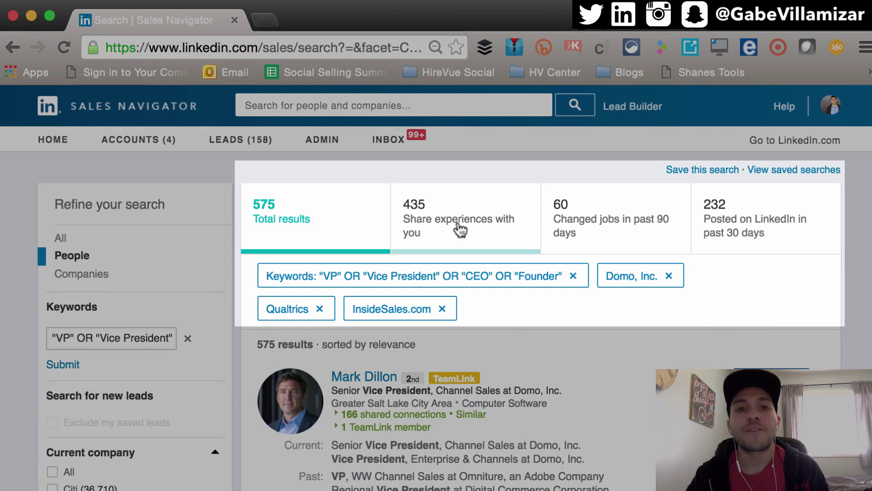
- Switch between the Share experiences, Changed jobs and Posted in past 30 days result tabs
left_click(460, 229)
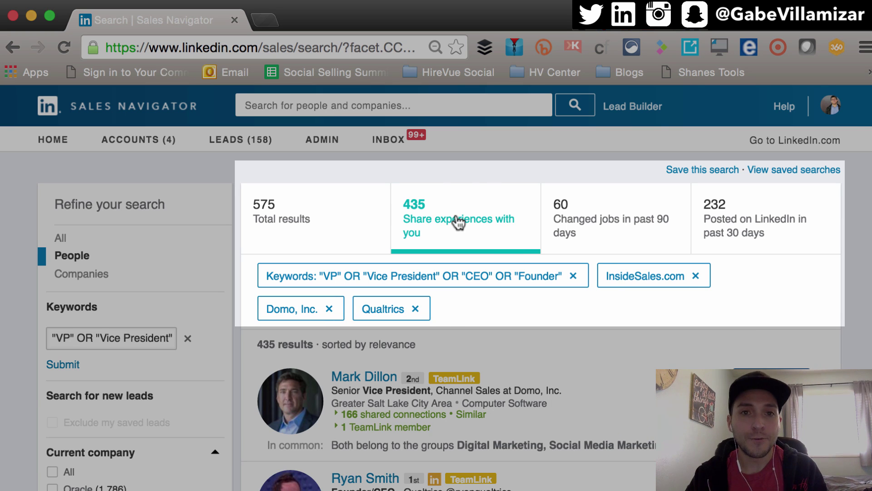
left_click(631, 233)
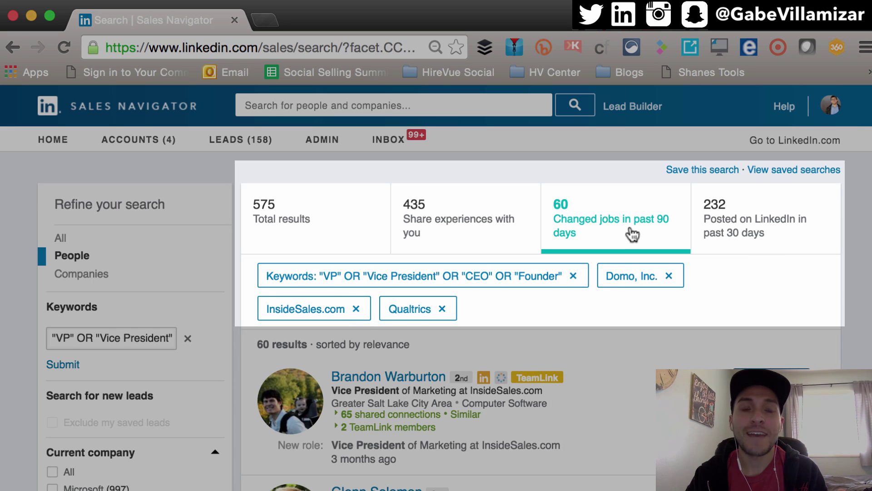
left_click(708, 236)
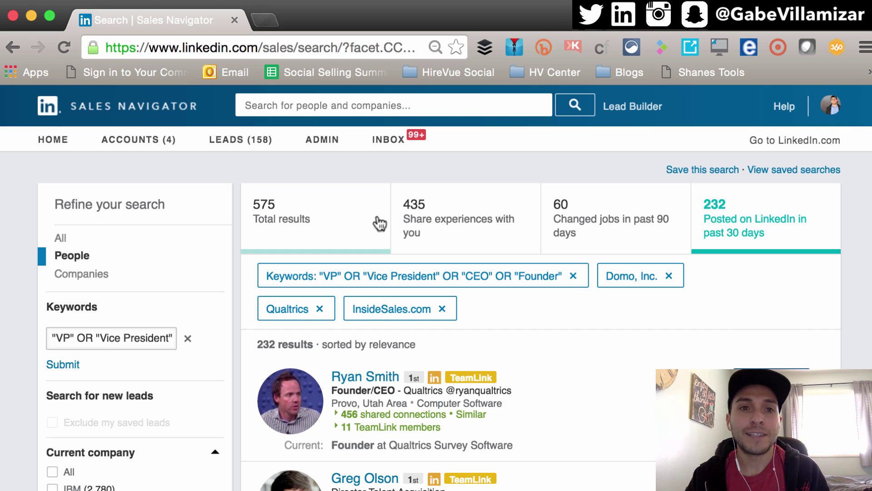
left_click(423, 221)
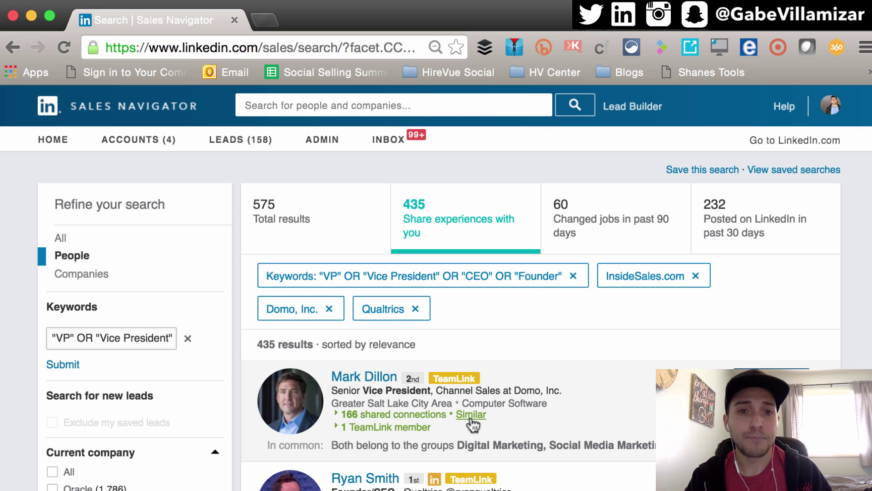
- Browse the results, then show the 60 leads who changed jobs in the past 90 days
scroll(473, 422, "down", 1)
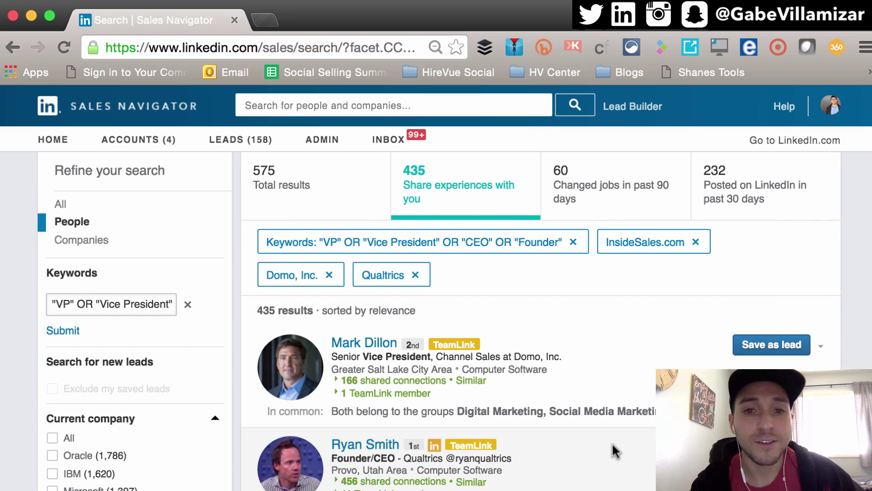
scroll(531, 406, "down", 3)
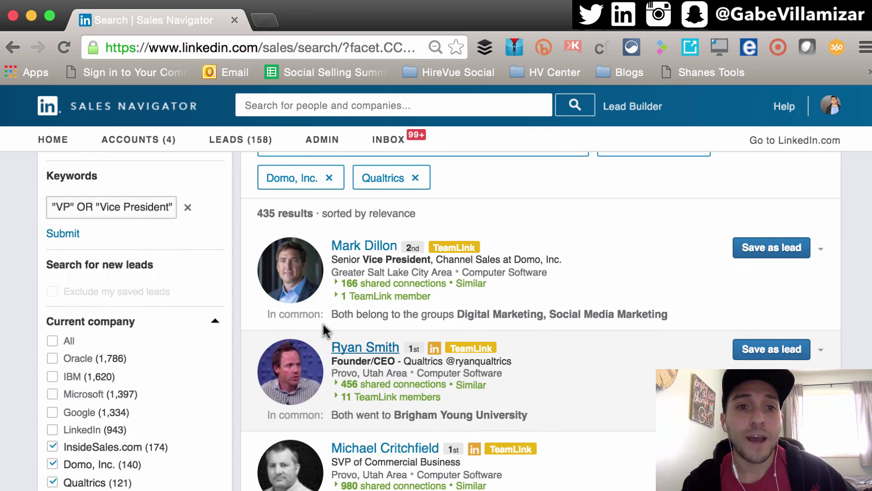
scroll(593, 396, "down", 5)
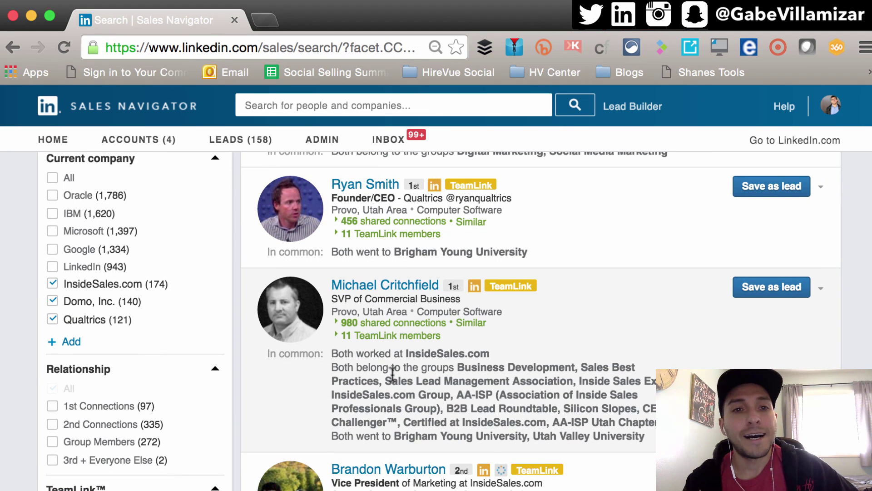
scroll(629, 353, "up", 8)
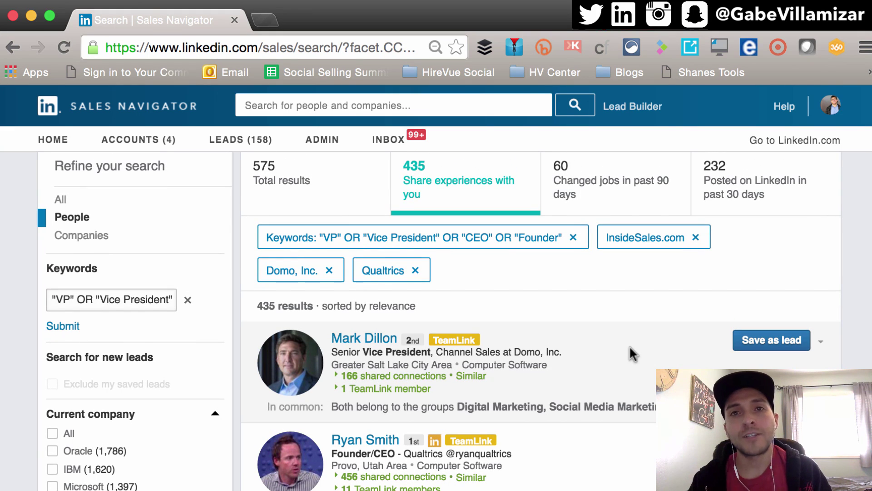
left_click(574, 191)
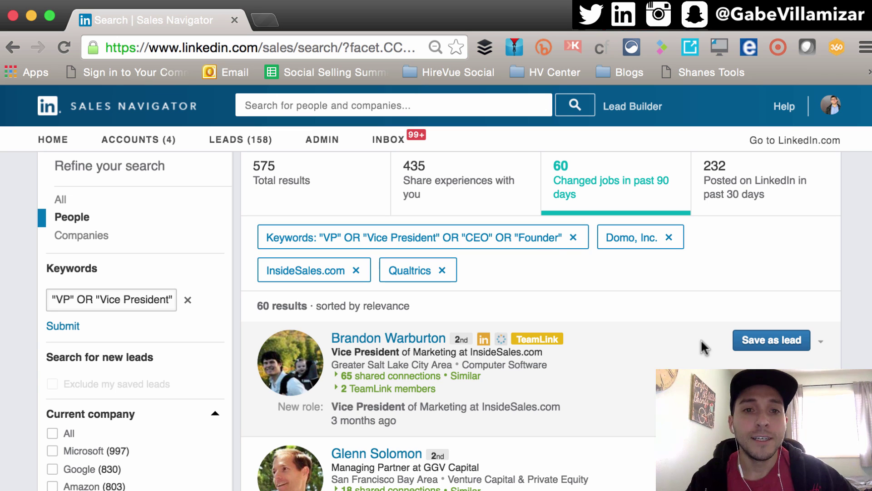
scroll(551, 366, "down", 3)
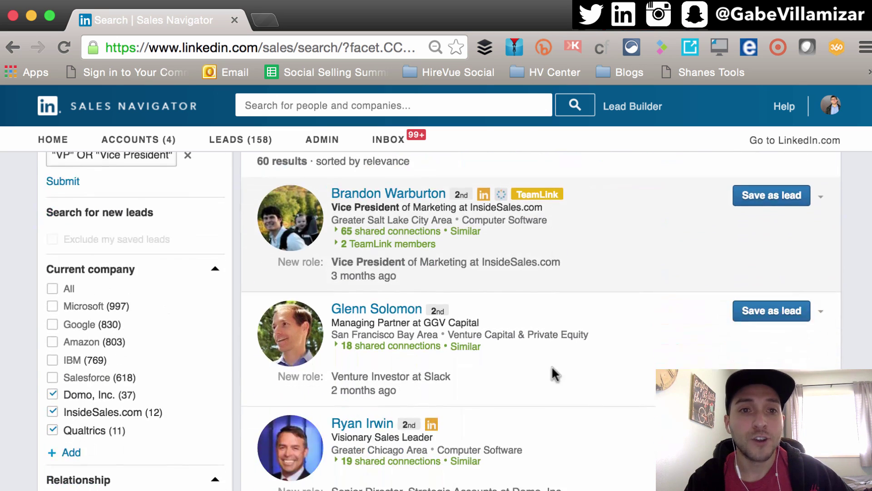
scroll(552, 366, "up", 2)
scroll(682, 366, "up", 2)
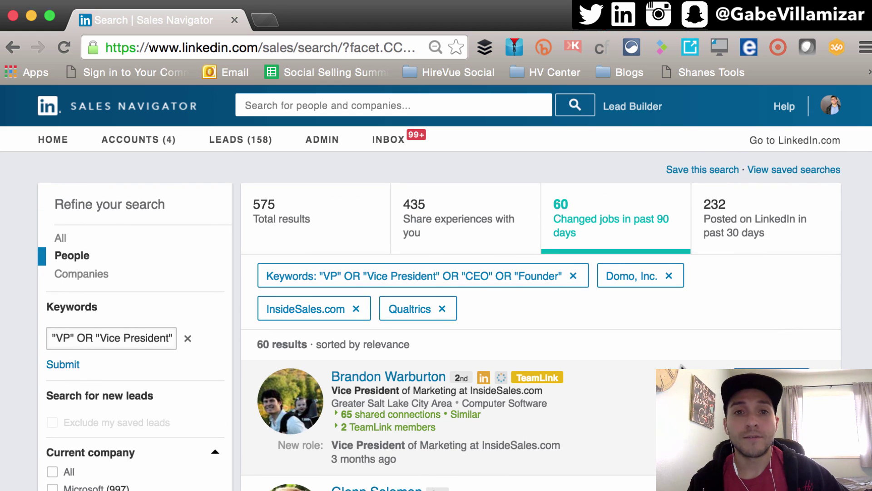
left_click(756, 246)
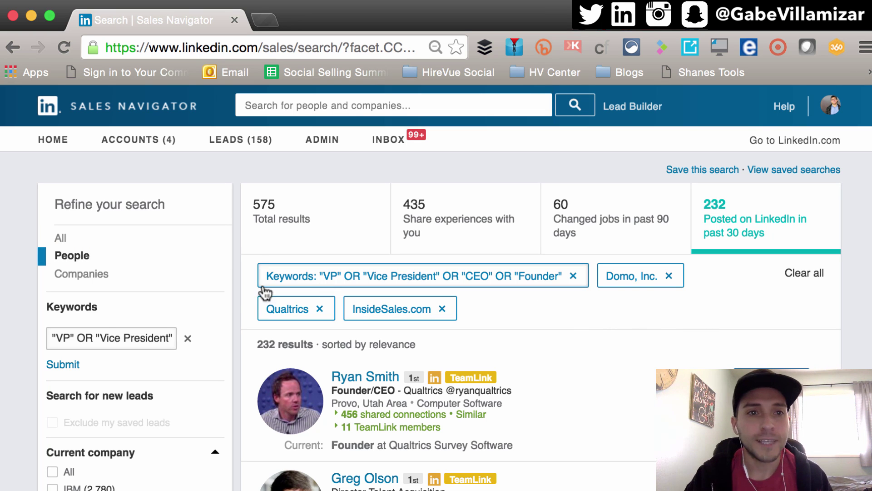
- Scroll through the 232 leads who posted on LinkedIn in the past 30 days
scroll(235, 313, "down", 4)
scroll(233, 309, "down", 10)
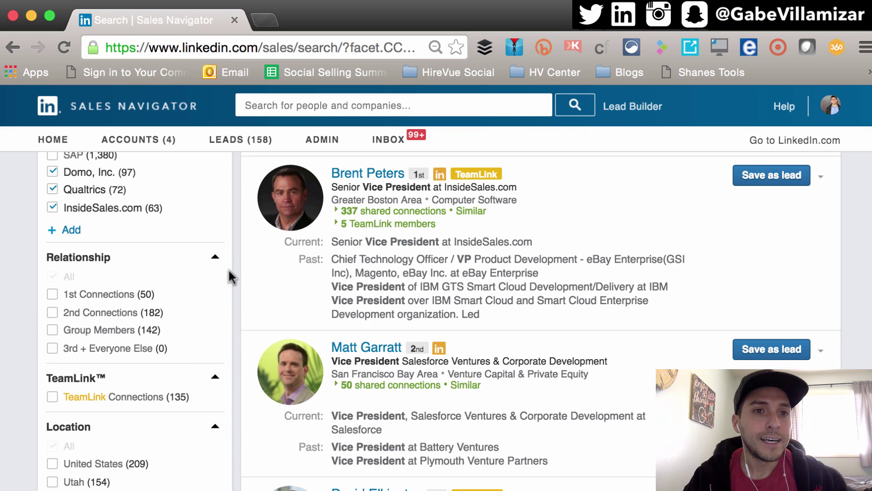
- Expand the 'Leads that follow your company on LinkedIn' filter to reveal HireVue (13)
scroll(138, 302, "down", 10)
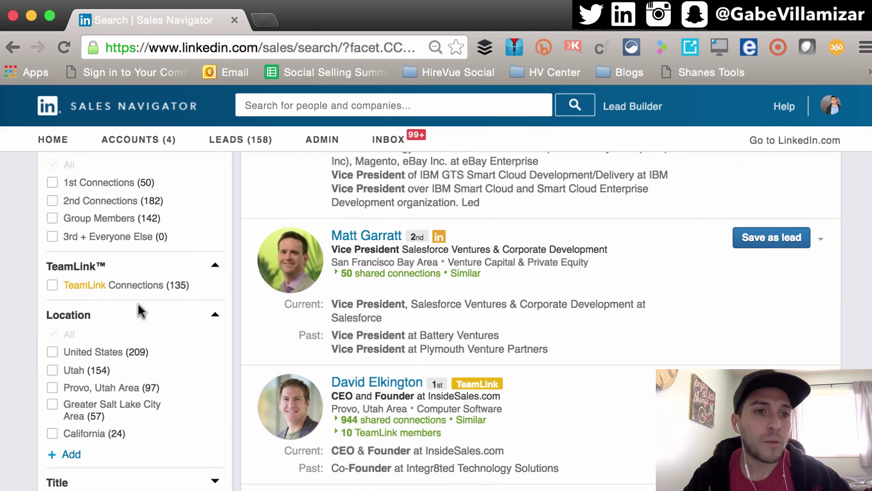
scroll(189, 331, "down", 10)
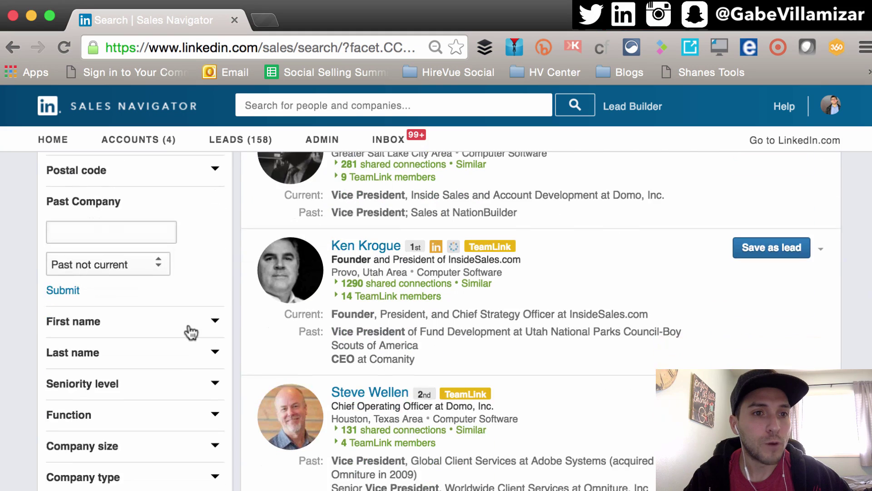
scroll(191, 333, "down", 3)
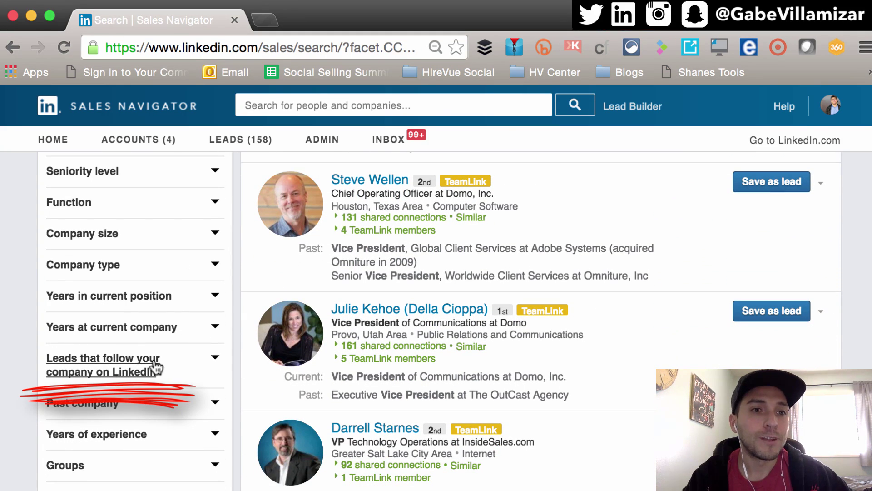
left_click(102, 358)
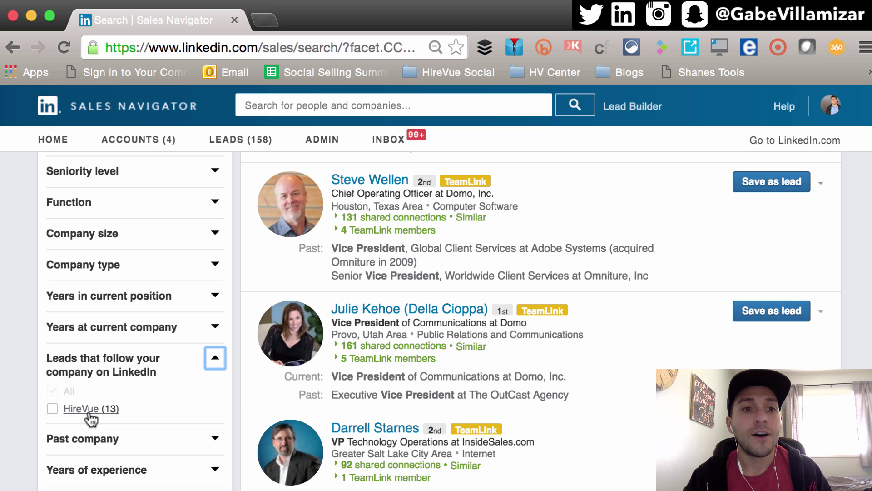
- Tick HireVue (13) and review the 7 resulting TeamLink leads
left_click(93, 409)
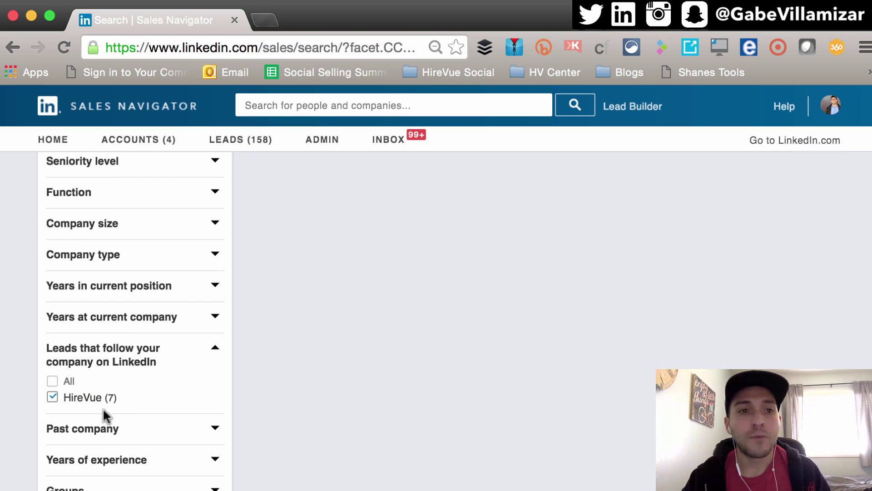
scroll(300, 381, "up", 20)
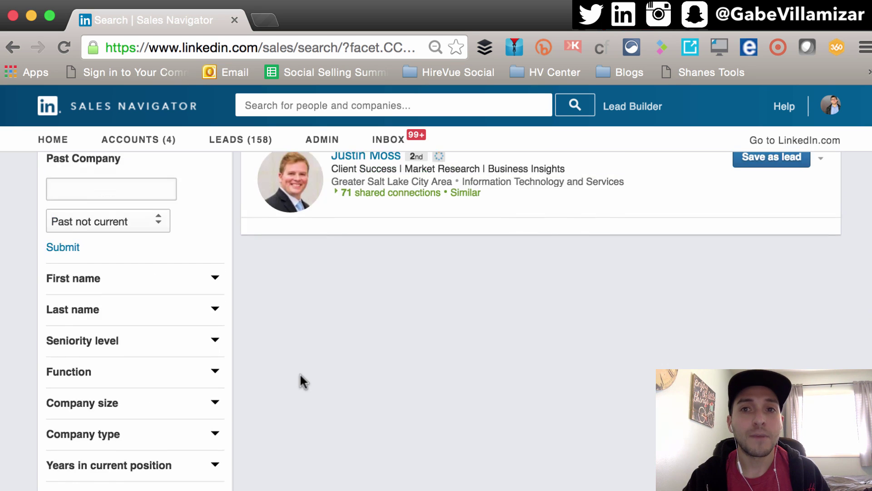
scroll(299, 380, "up", 2)
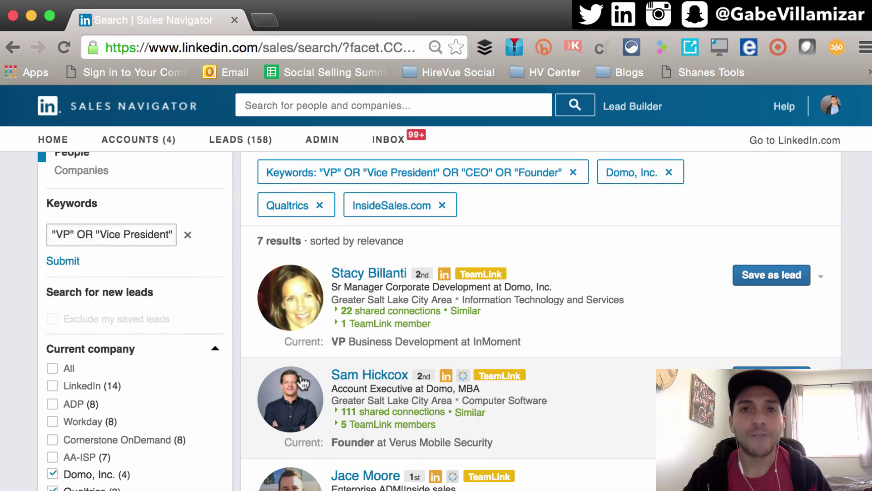
scroll(708, 287, "down", 2)
scroll(708, 287, "down", 7)
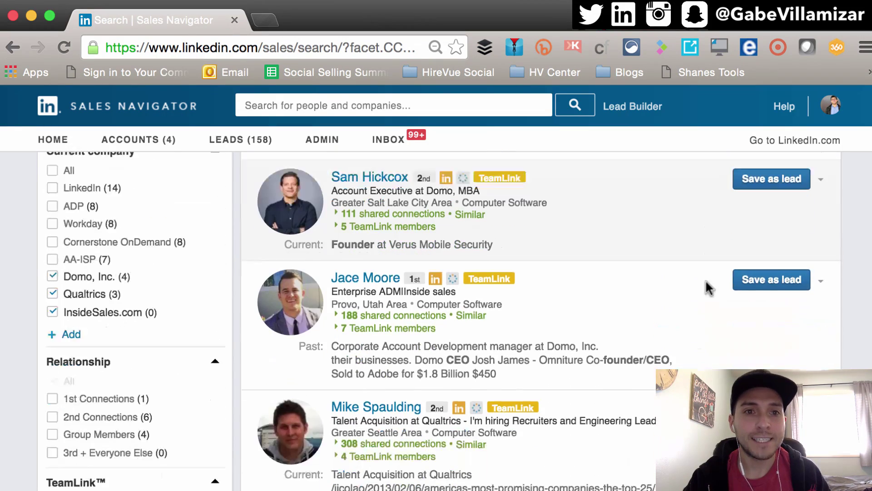
scroll(709, 287, "down", 7)
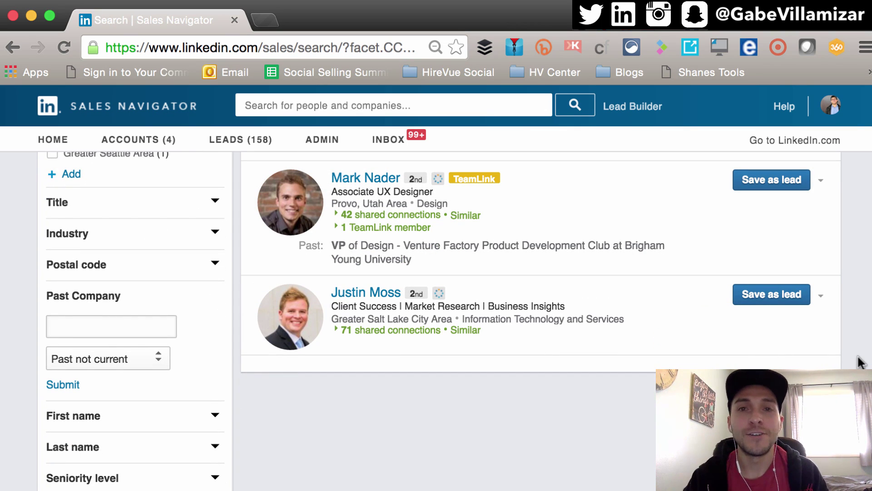
scroll(860, 362, "up", 2)
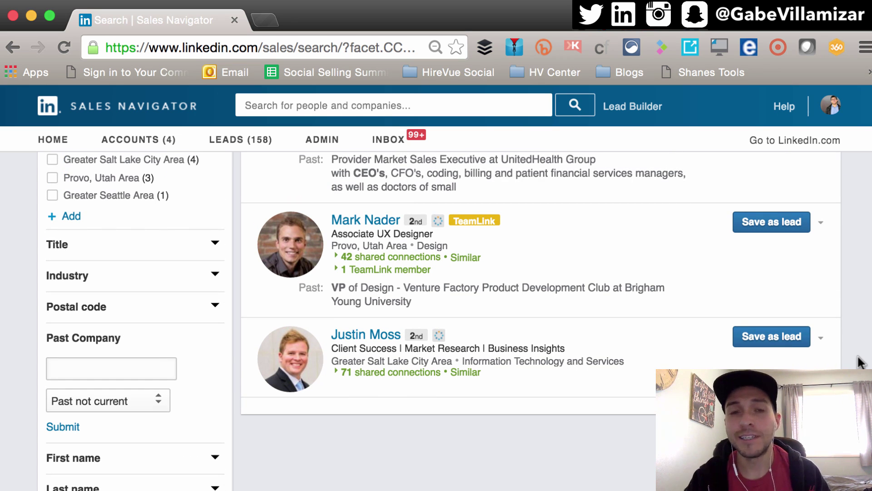
scroll(860, 362, "up", 20)
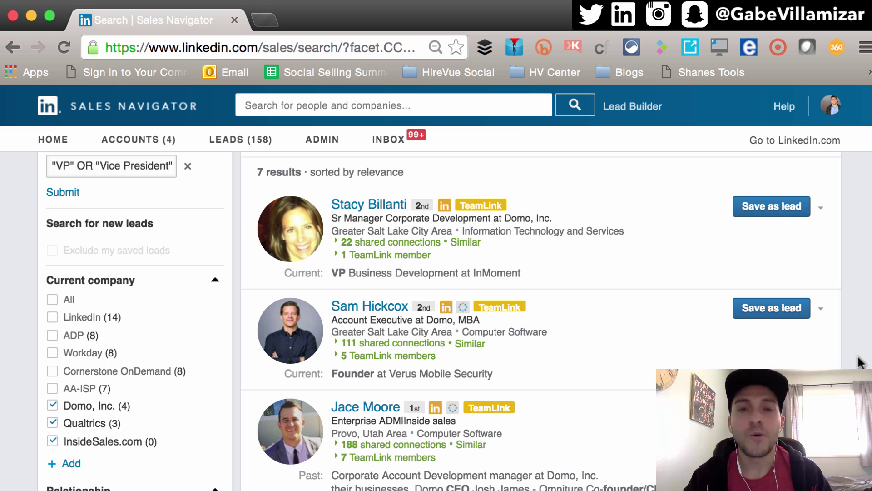
scroll(859, 362, "up", 2)
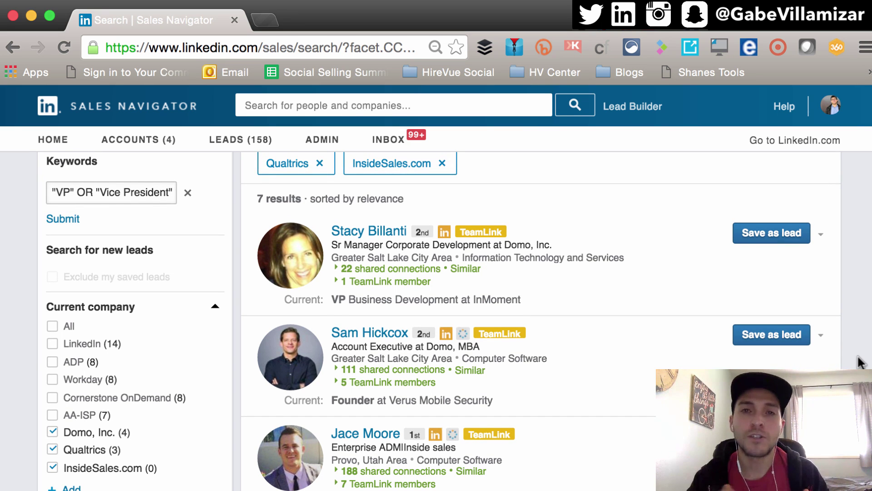
scroll(860, 362, "up", 1)
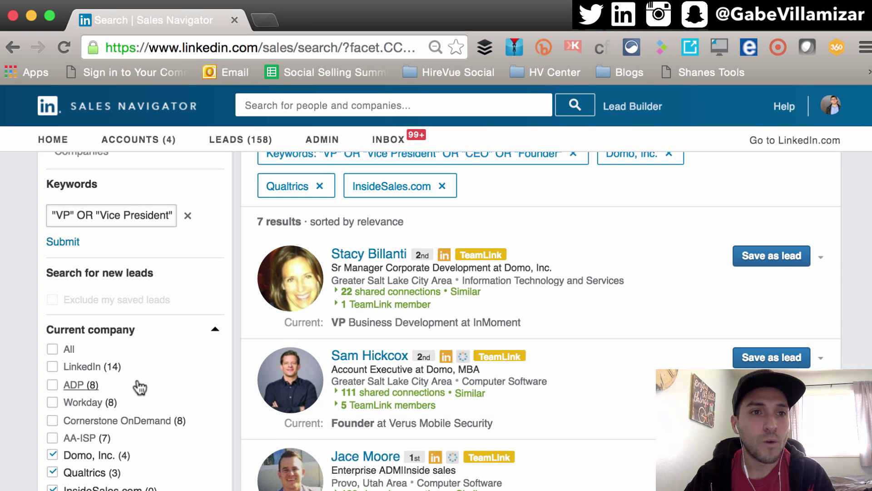
scroll(139, 385, "down", 5)
scroll(137, 377, "up", 3)
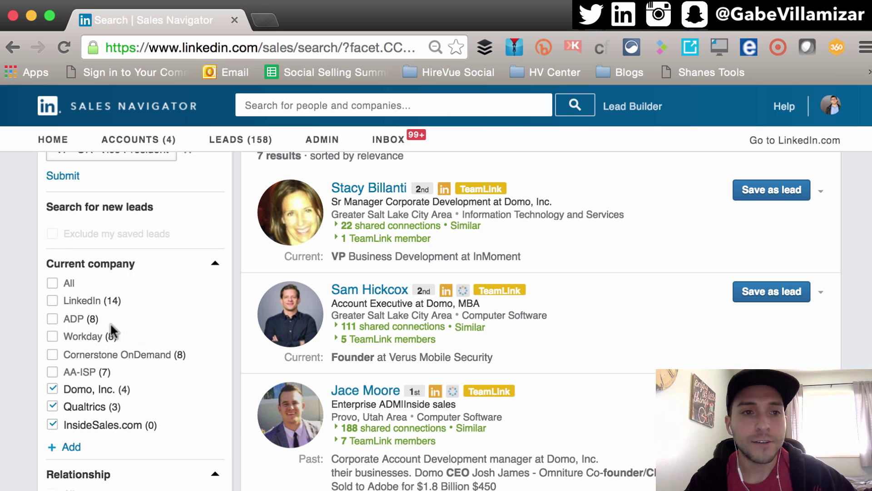
scroll(110, 322, "down", 8)
- Expand the Years at current company and Years in current position sidebar filters
scroll(110, 322, "down", 12)
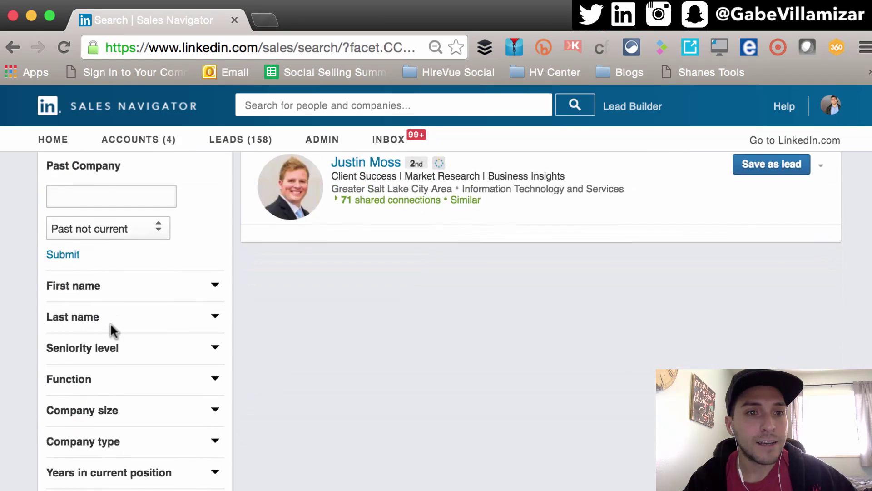
scroll(113, 332, "down", 5)
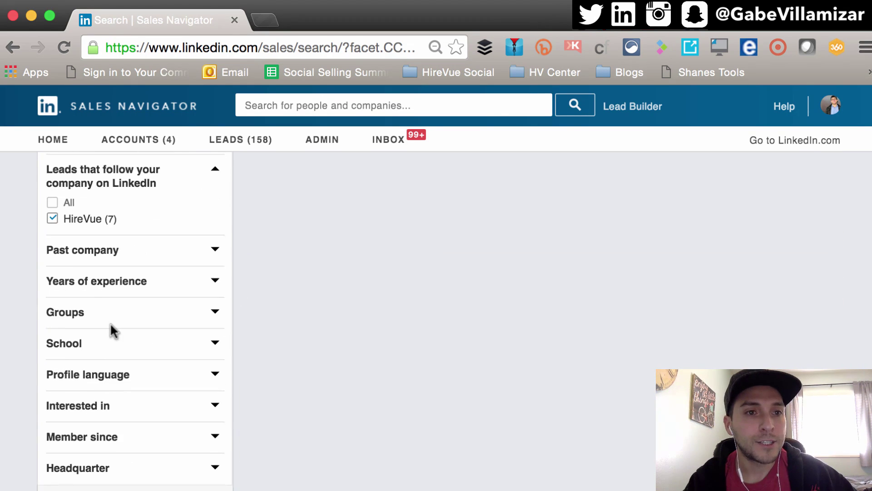
scroll(110, 323, "up", 4)
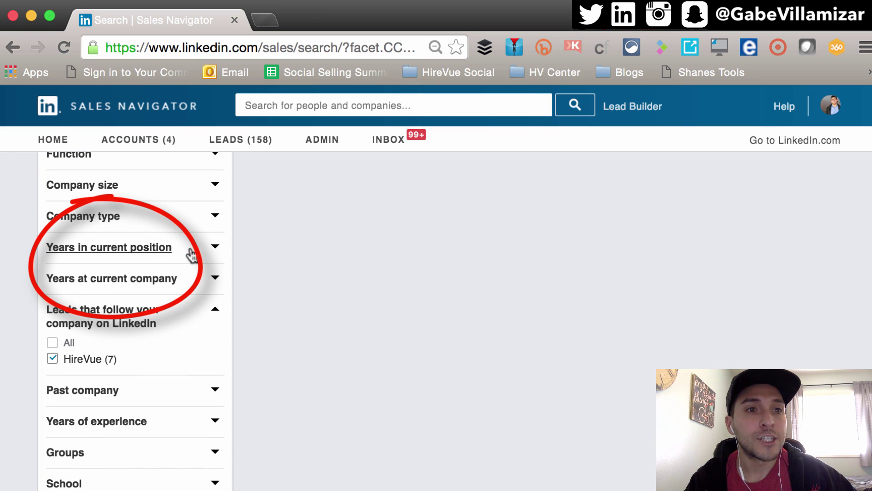
left_click(169, 279)
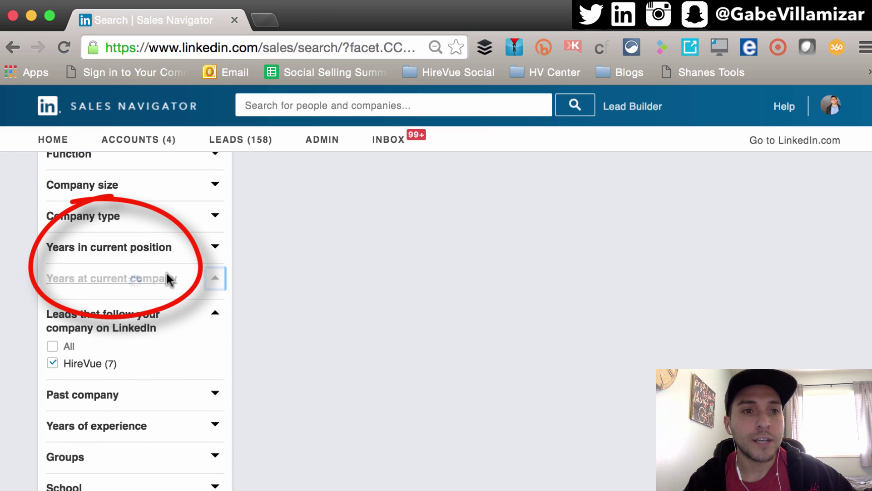
left_click(215, 247)
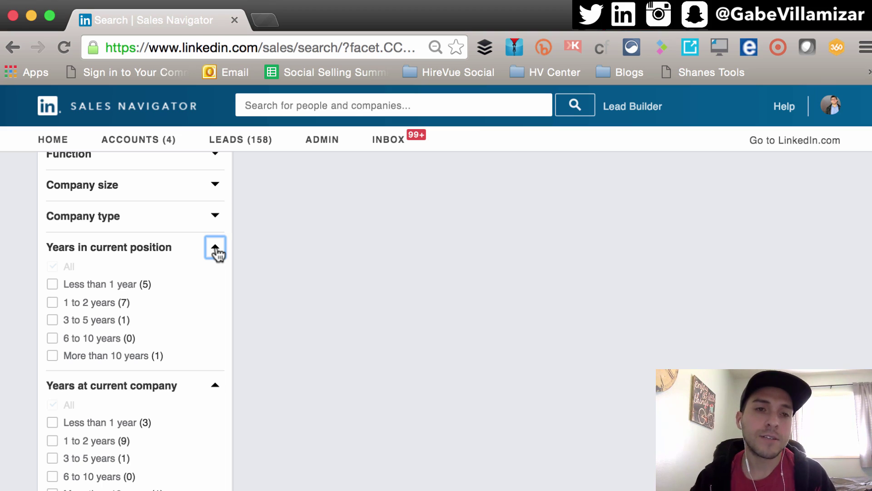
scroll(130, 274, "up", 15)
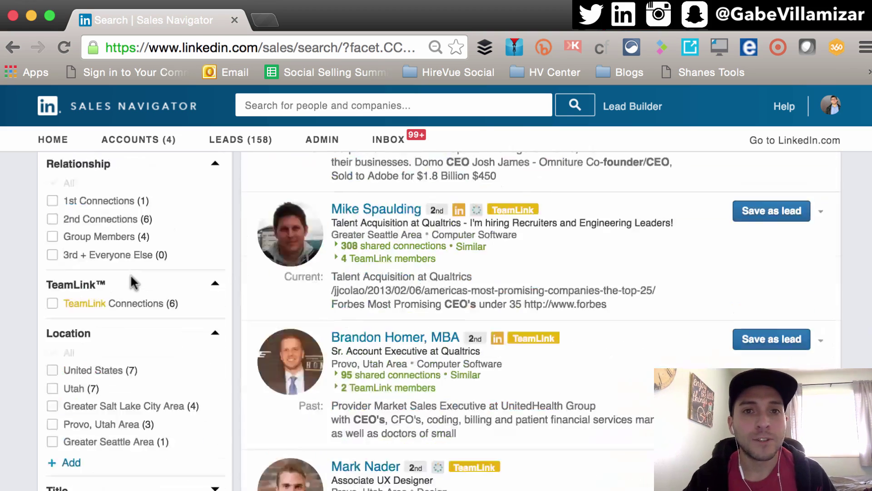